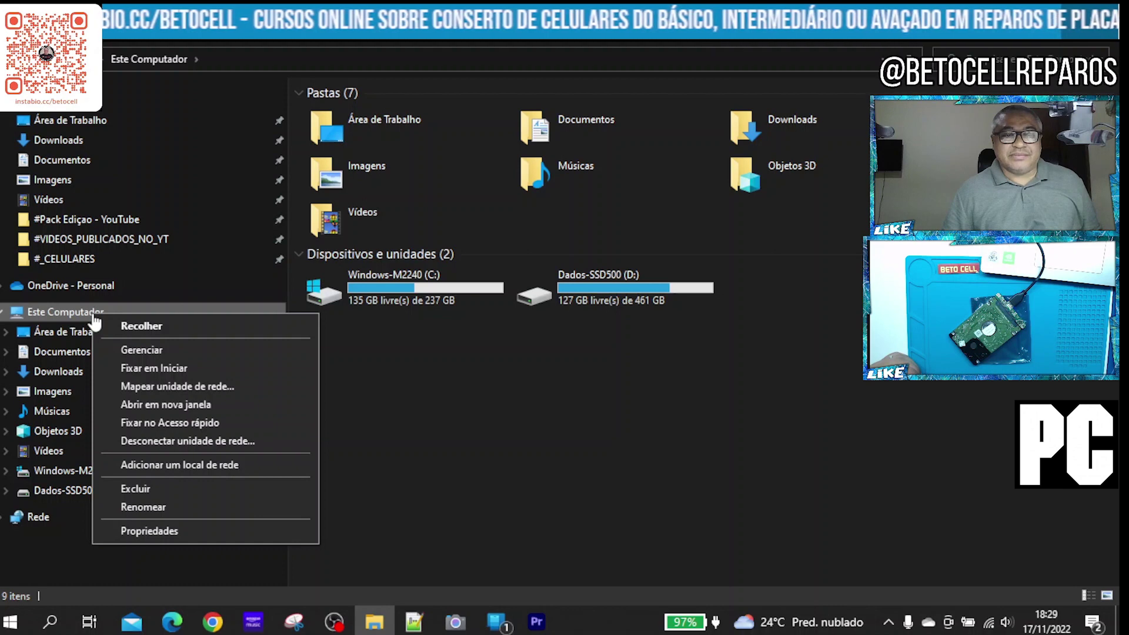
Open Computer Management for Este Computador, make its window and console tree readable, and show Gerenciamento de disco.
{"action": "left_click", "coordinate": [145, 351]}
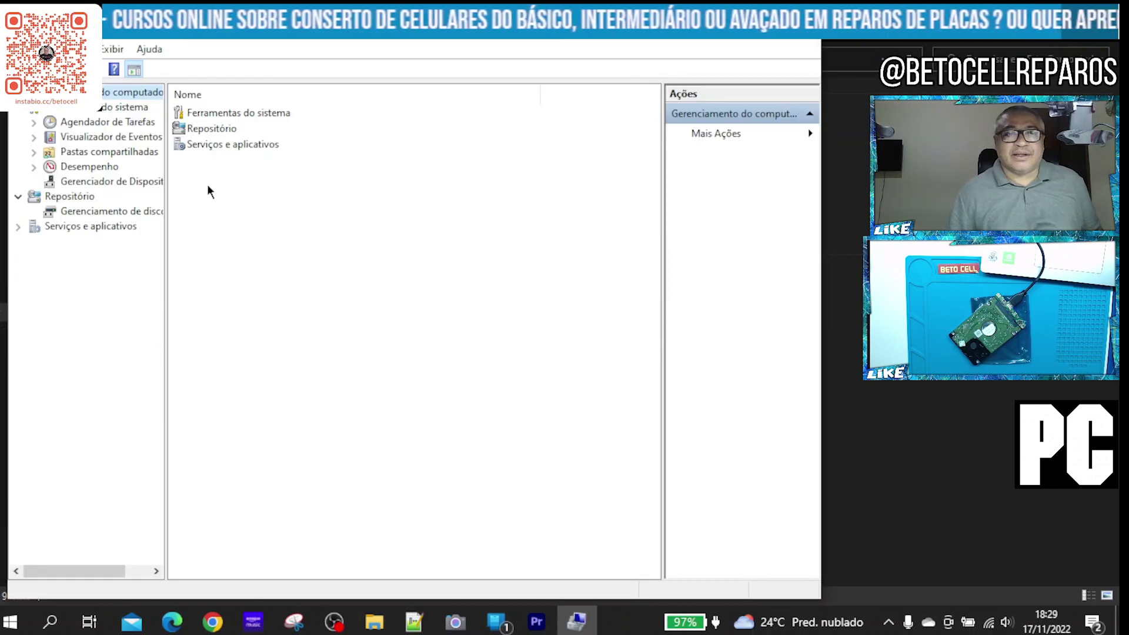
{"action": "left_click_drag", "start_coordinate": [167, 254], "coordinate": [231, 250]}
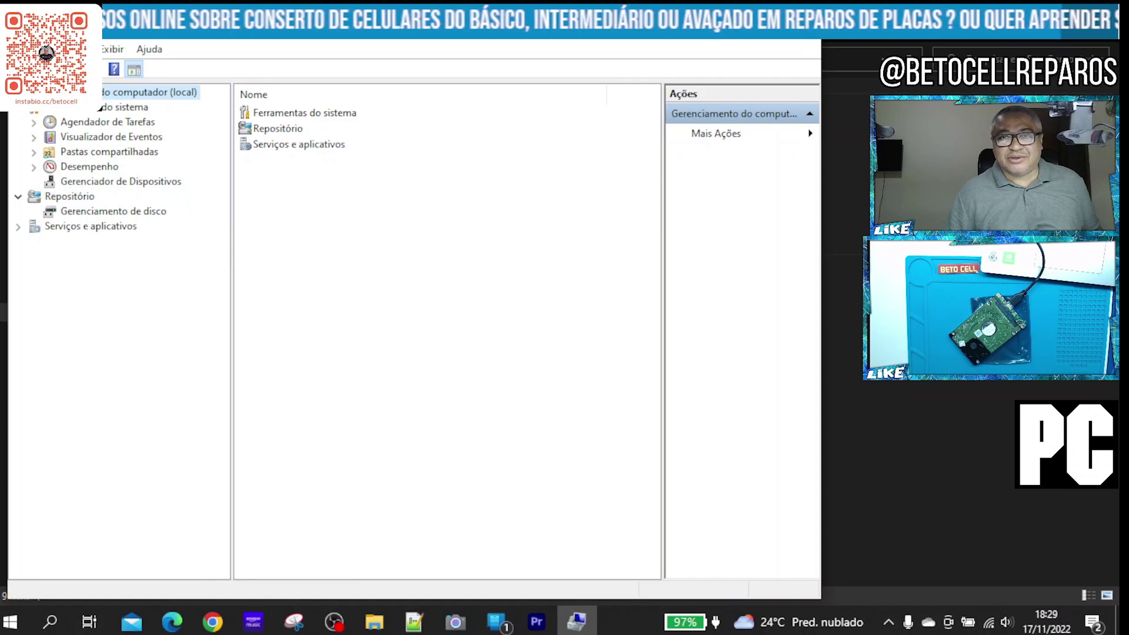
{"action": "left_click_drag", "start_coordinate": [654, 35], "coordinate": [715, 73]}
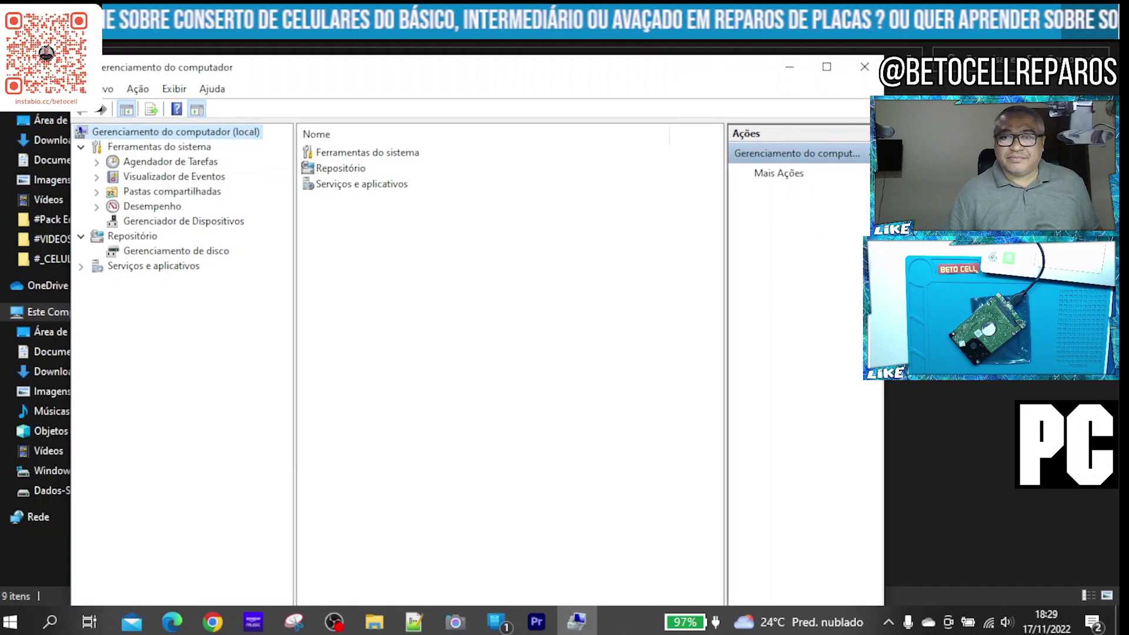
{"action": "left_click_drag", "start_coordinate": [882, 256], "coordinate": [842, 256]}
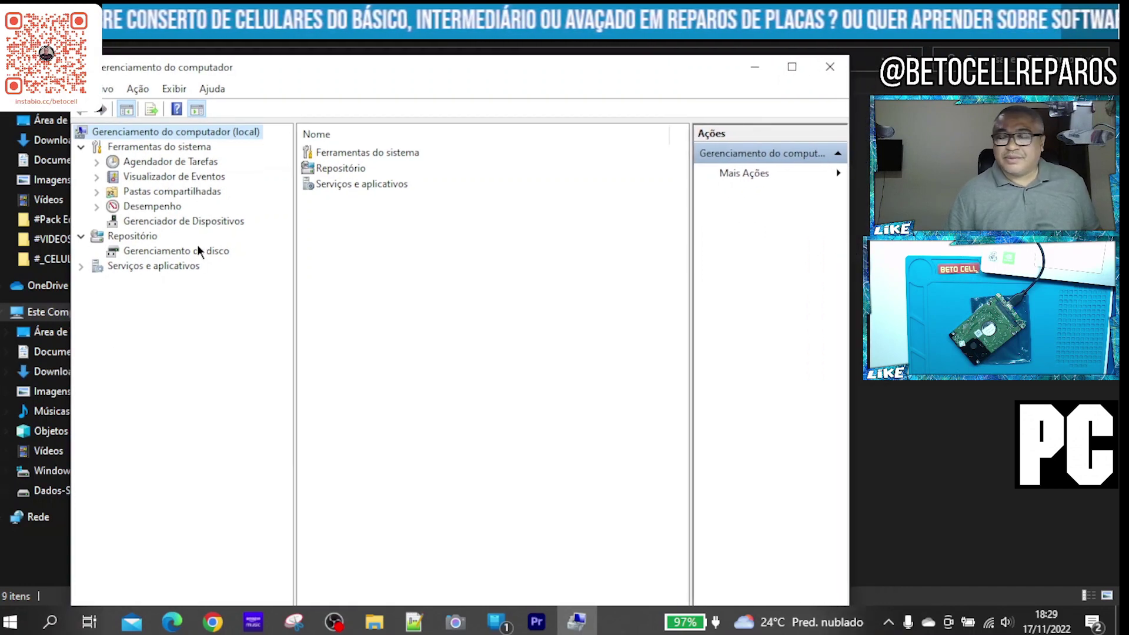
{"action": "left_click", "coordinate": [167, 253]}
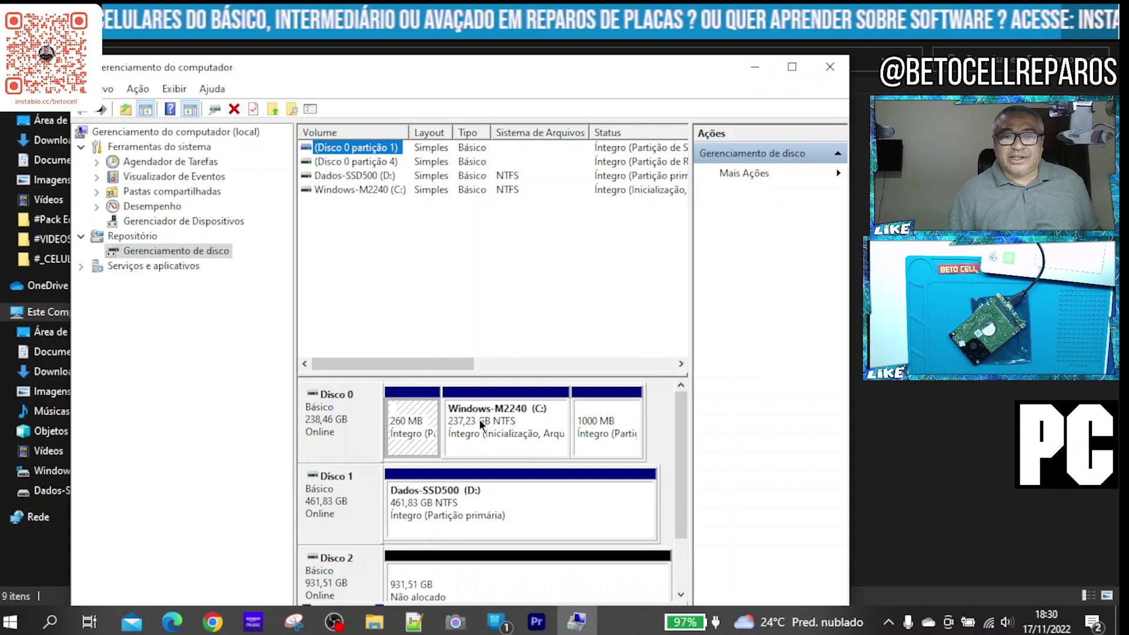
Start a new simple volume in the unallocated space of Disco 2, using the full size of 953867 MB.
{"action": "left_click", "coordinate": [361, 429]}
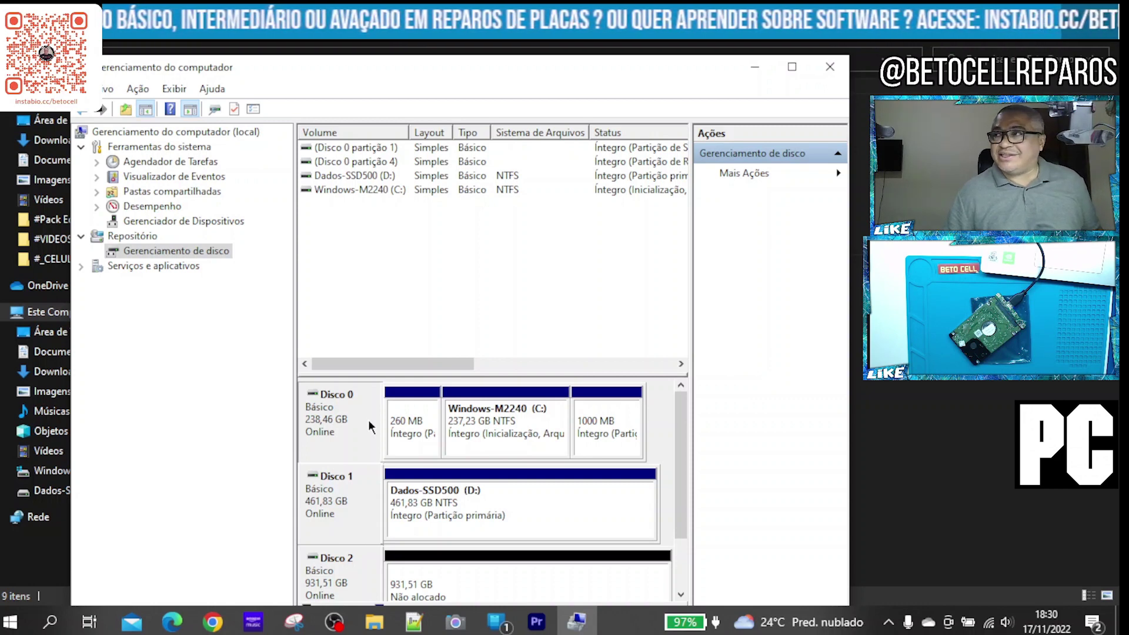
{"action": "left_click", "coordinate": [362, 522]}
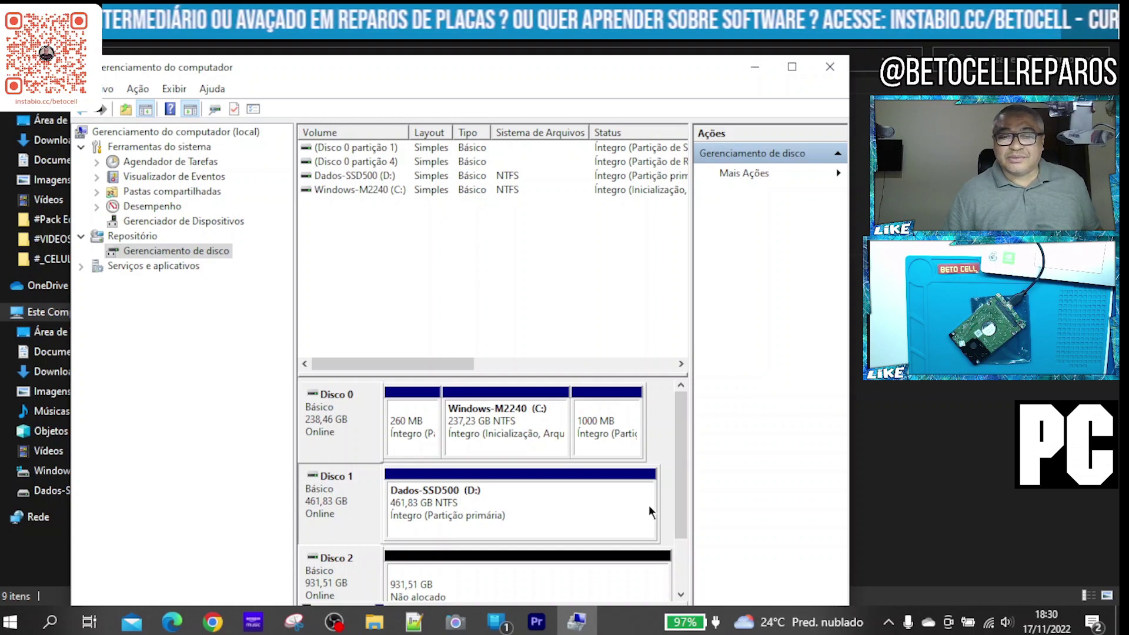
{"action": "left_click_drag", "start_coordinate": [687, 506], "coordinate": [665, 552]}
{"action": "left_click", "coordinate": [353, 525]}
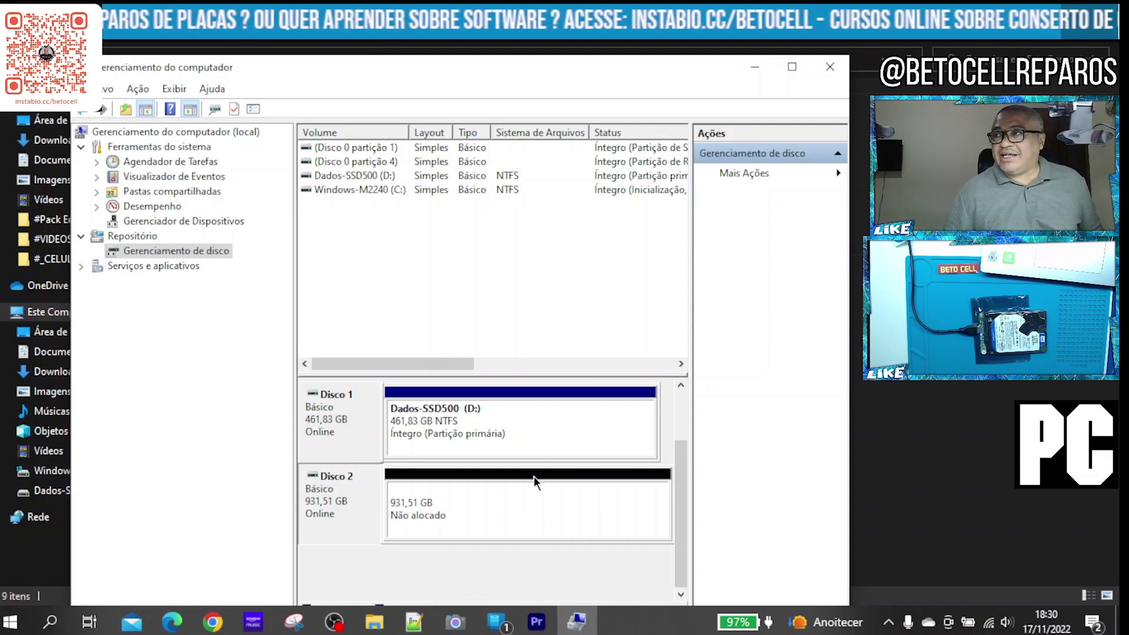
{"action": "right_click", "coordinate": [524, 513]}
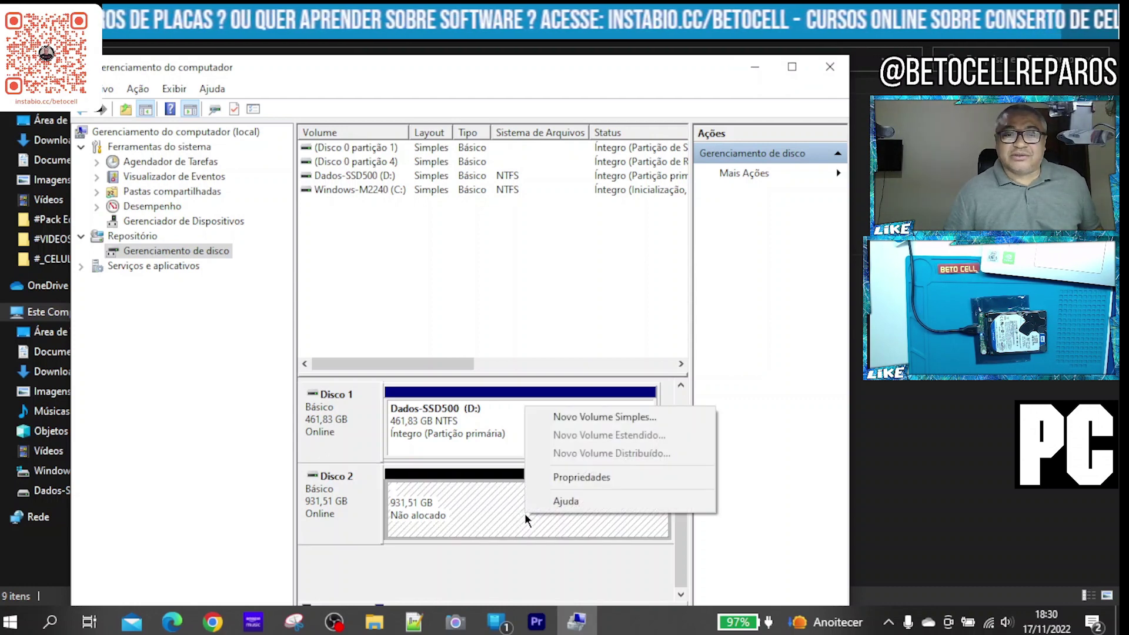
{"action": "left_click", "coordinate": [645, 416]}
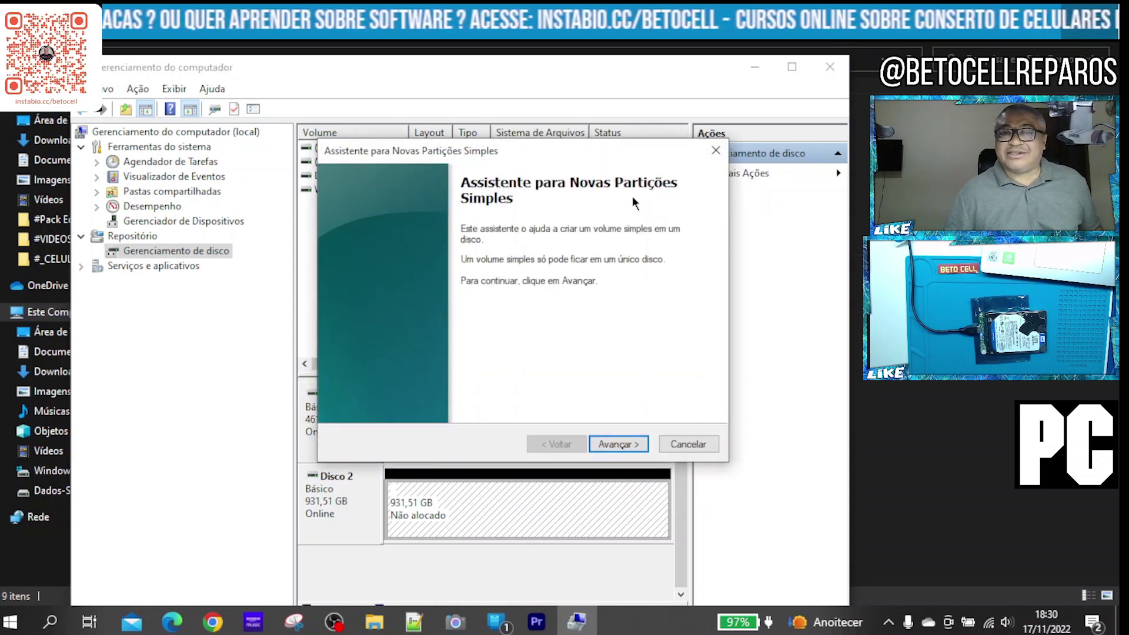
{"action": "left_click", "coordinate": [616, 446]}
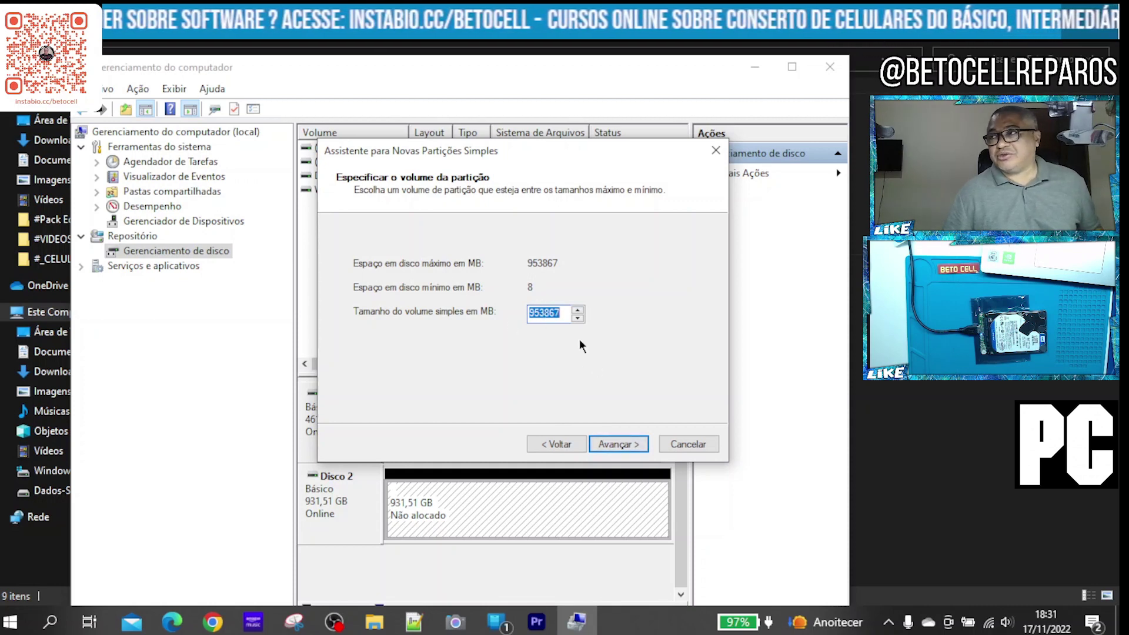
{"action": "left_click", "coordinate": [607, 446]}
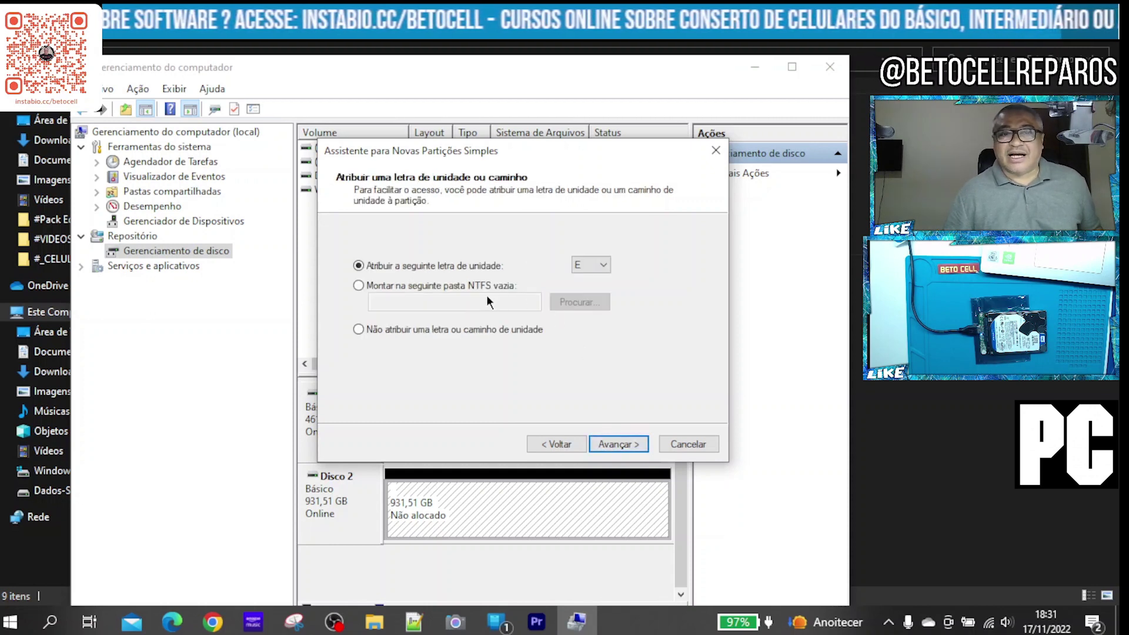
Assign drive letter E to the new volume.
{"action": "left_click", "coordinate": [604, 264]}
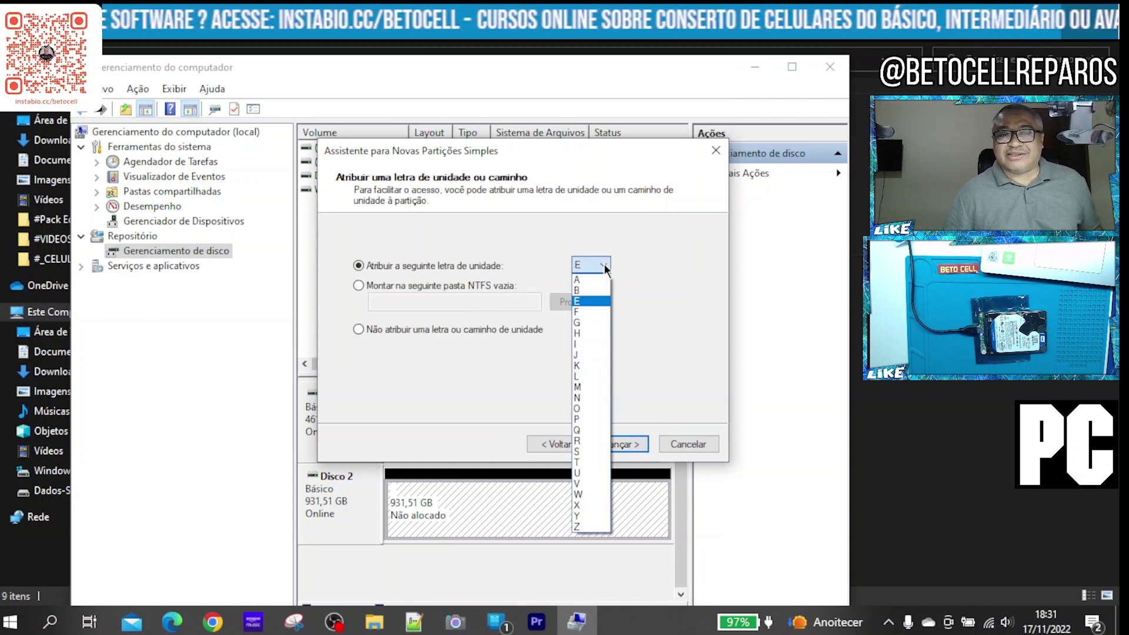
{"action": "left_click", "coordinate": [604, 263]}
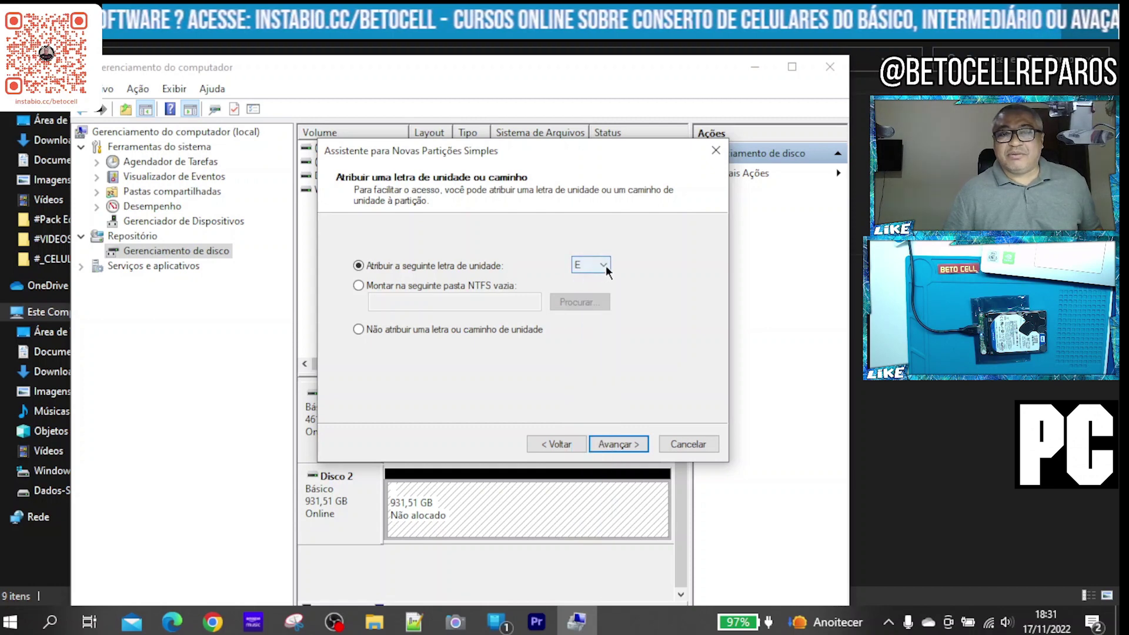
{"action": "left_click", "coordinate": [604, 264]}
{"action": "left_click", "coordinate": [603, 263]}
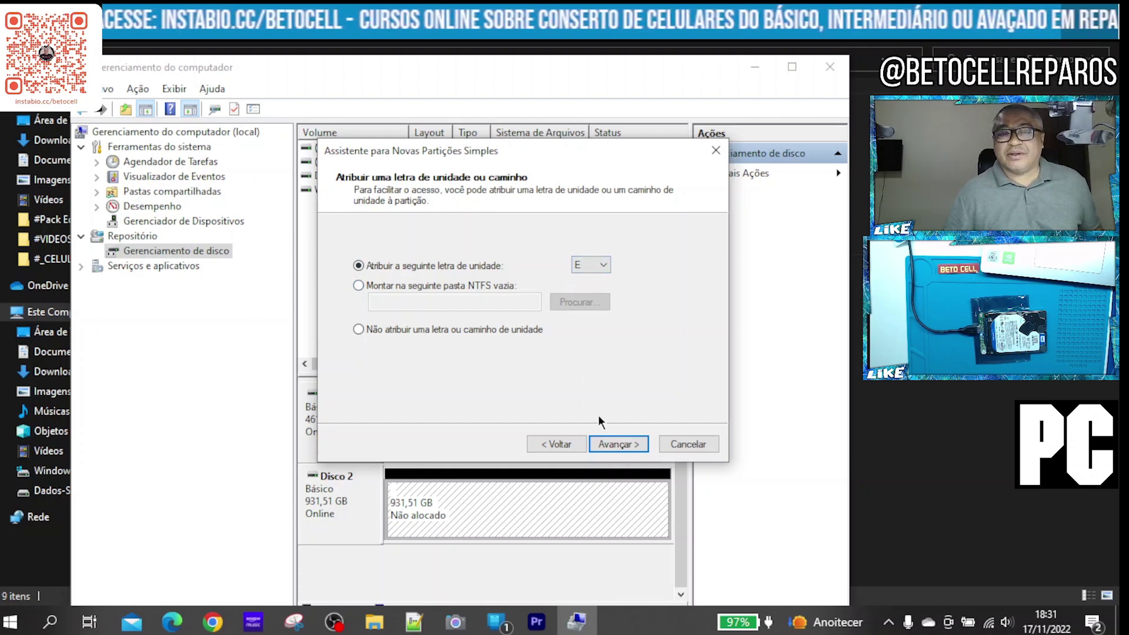
{"action": "left_click", "coordinate": [619, 445]}
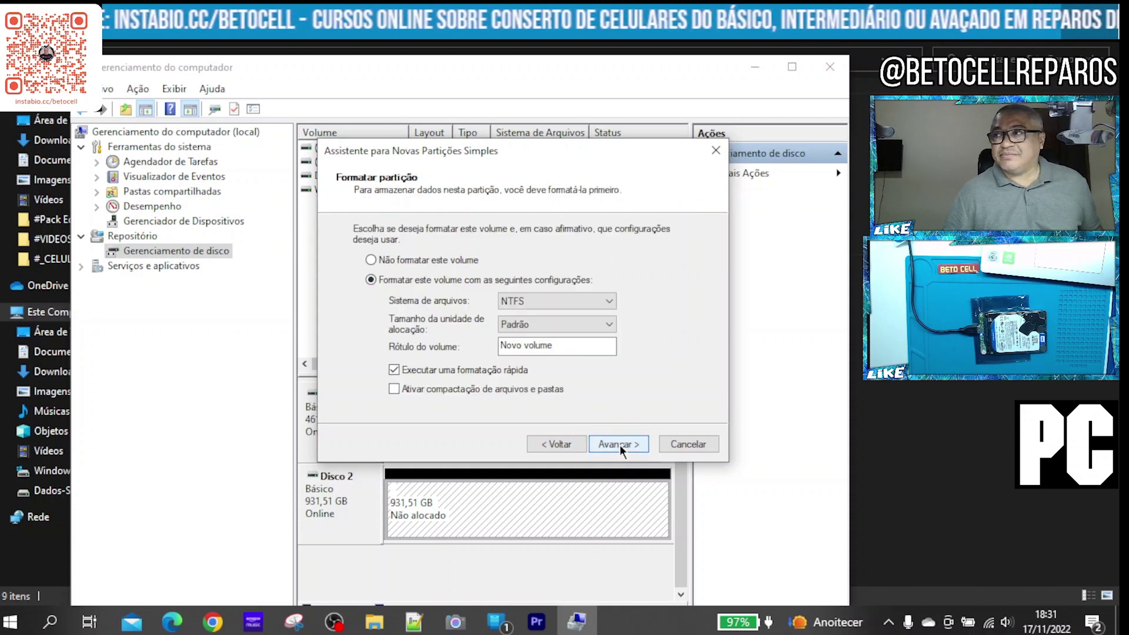
Set the volume to a quick NTFS format with the label HDEXT1T, review the settings summary and create the partition.
{"action": "left_click", "coordinate": [537, 301]}
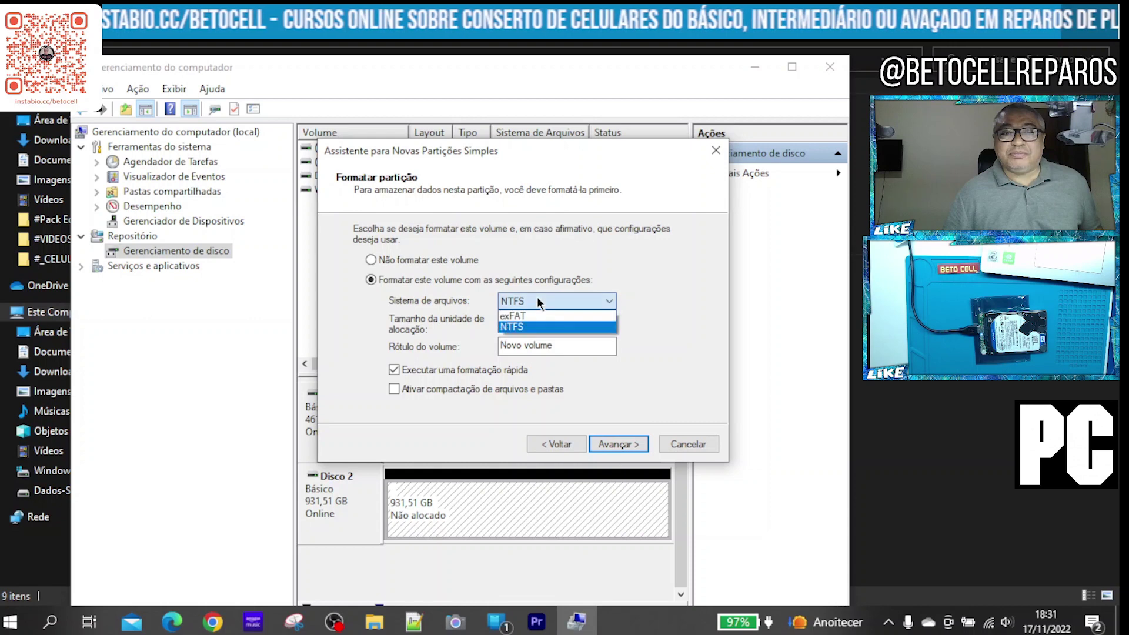
{"action": "left_click", "coordinate": [524, 326]}
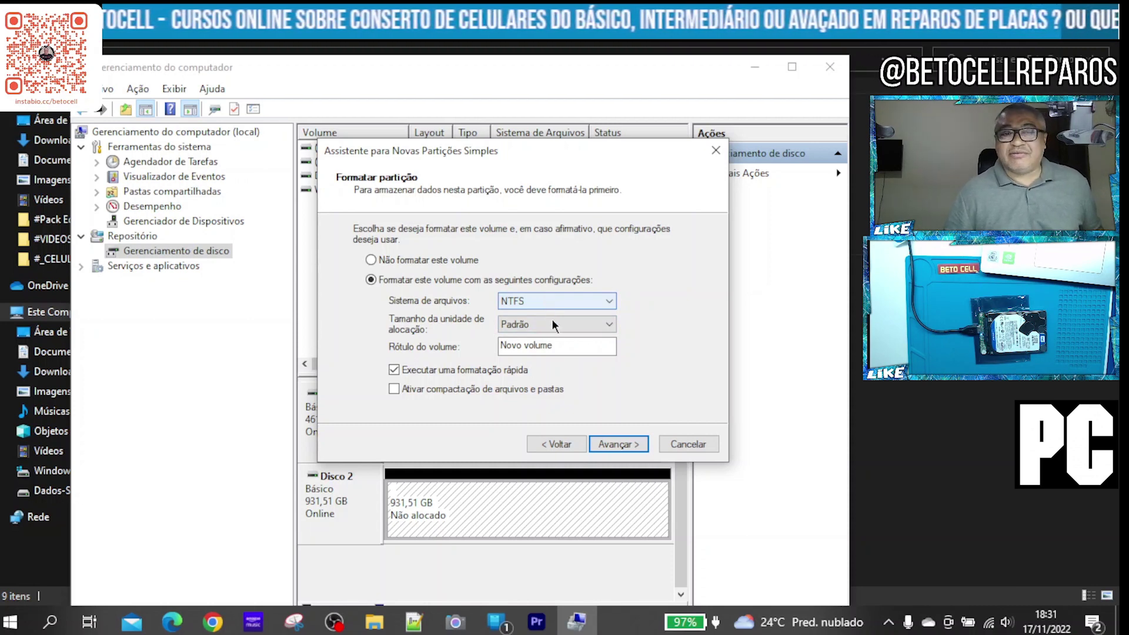
{"action": "left_click_drag", "start_coordinate": [565, 348], "coordinate": [484, 354]}
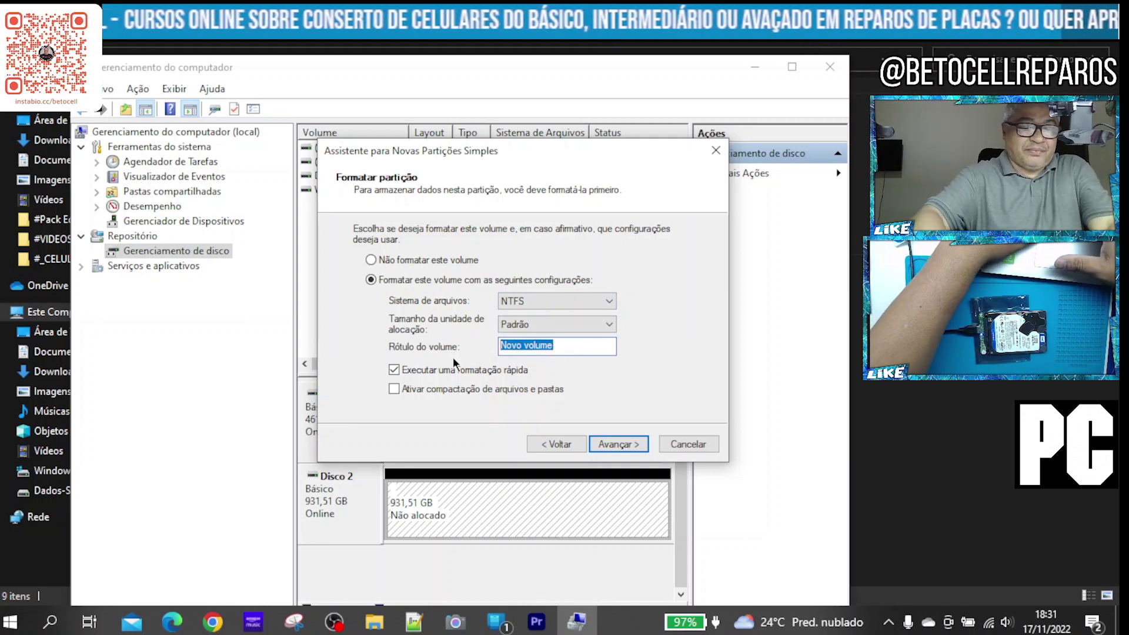
{"action": "type", "text": "HDEXT1"}
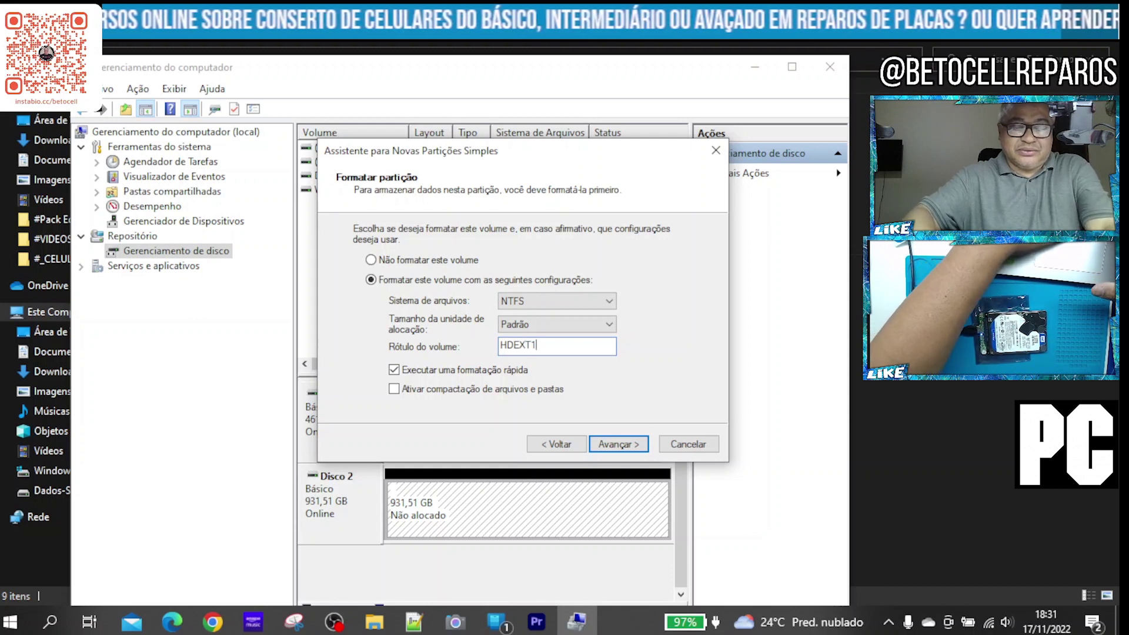
{"action": "type", "text": "T"}
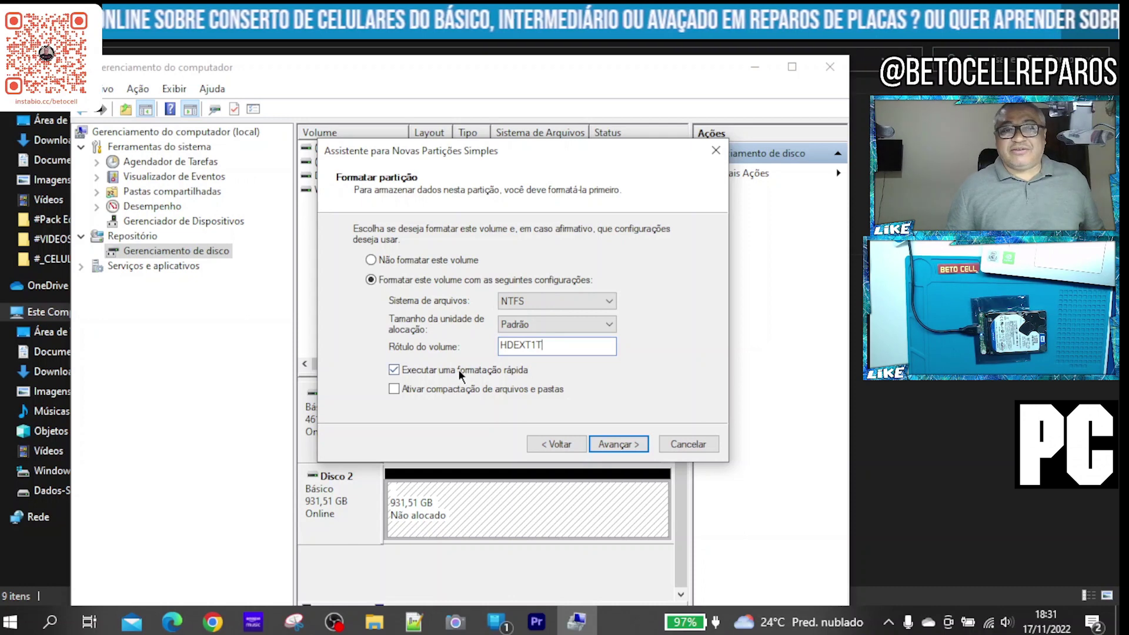
{"action": "left_click", "coordinate": [631, 448]}
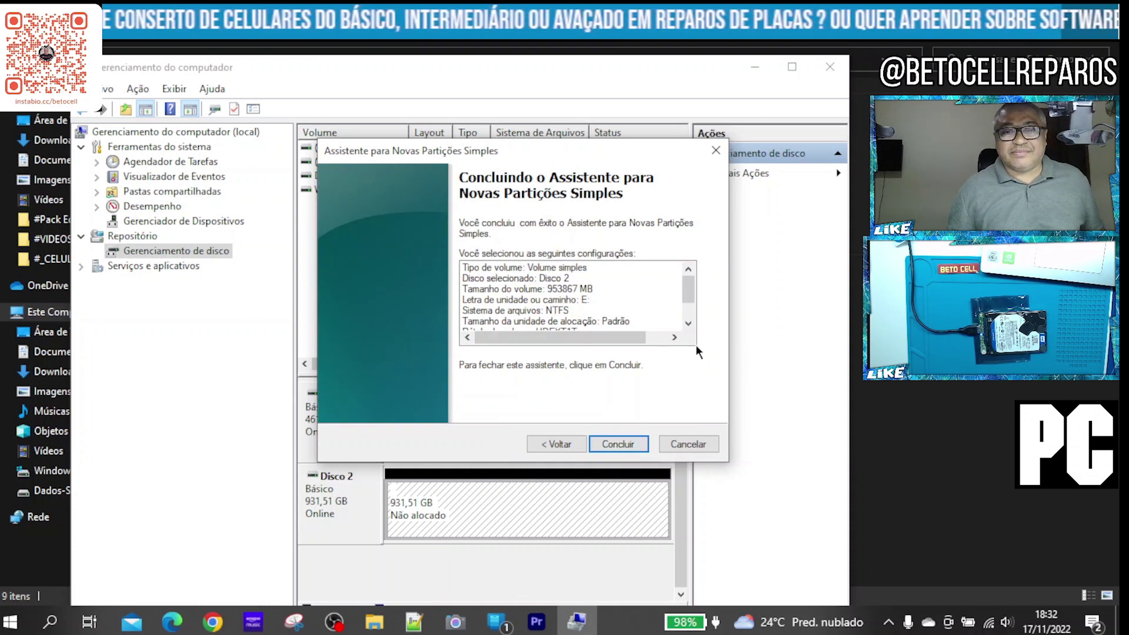
{"action": "scroll", "coordinate": [694, 294], "scroll_direction": "down", "scroll_amount": 2}
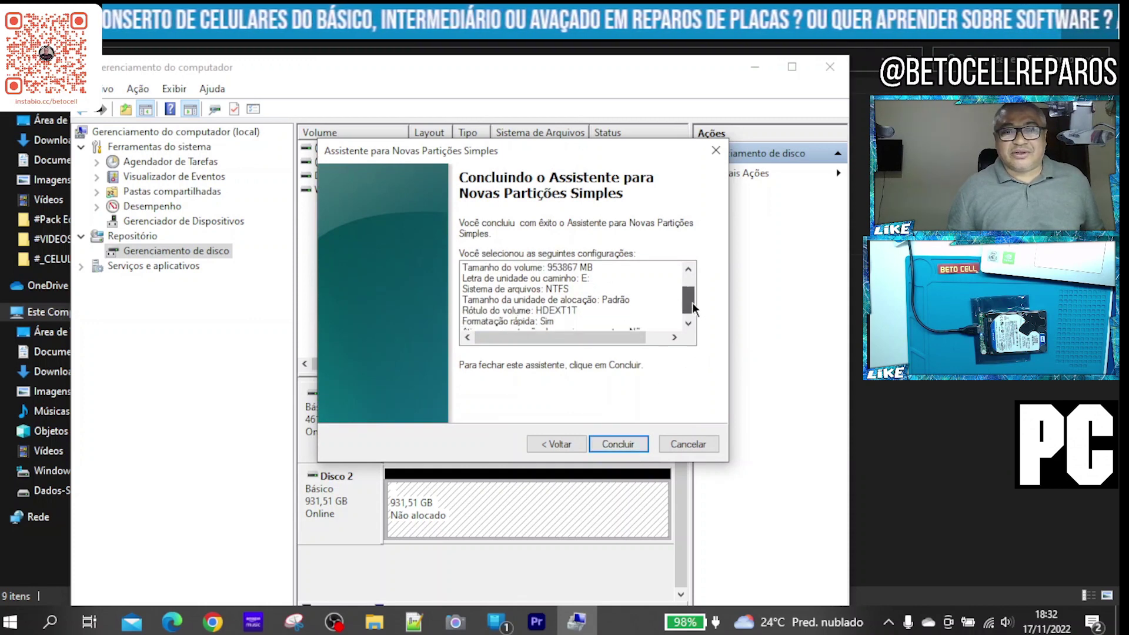
{"action": "left_click", "coordinate": [636, 445]}
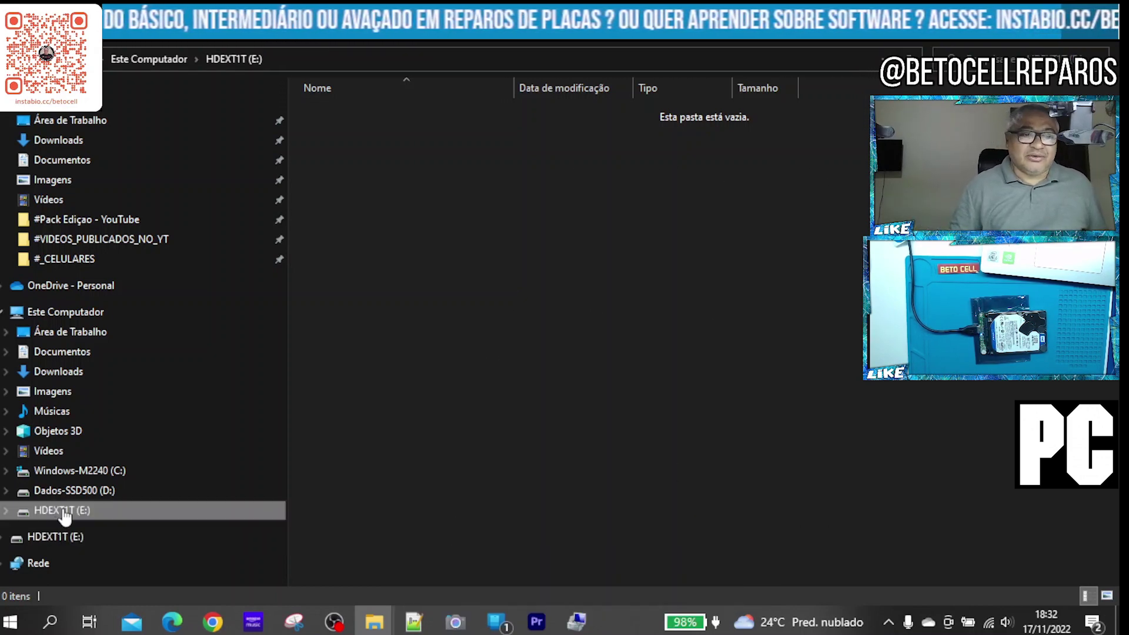
Check the drives under Este Computador, viewing the contents of Dados-SSD500 (D:) and the available actions for HDEXT1T (E:).
{"action": "left_click", "coordinate": [78, 318]}
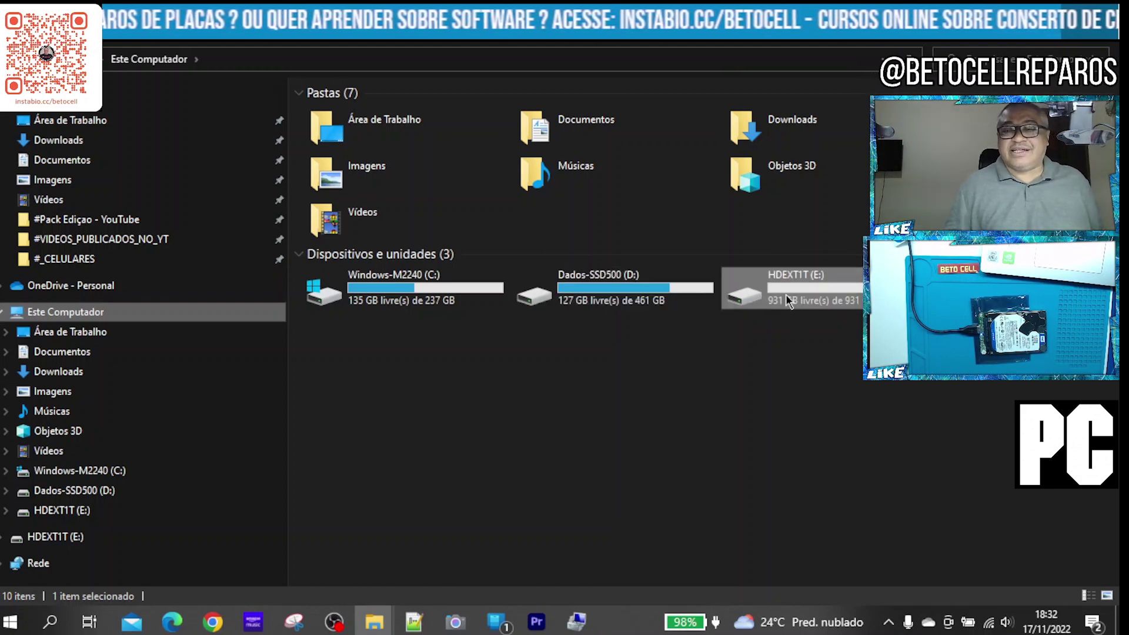
{"action": "left_click", "coordinate": [637, 287]}
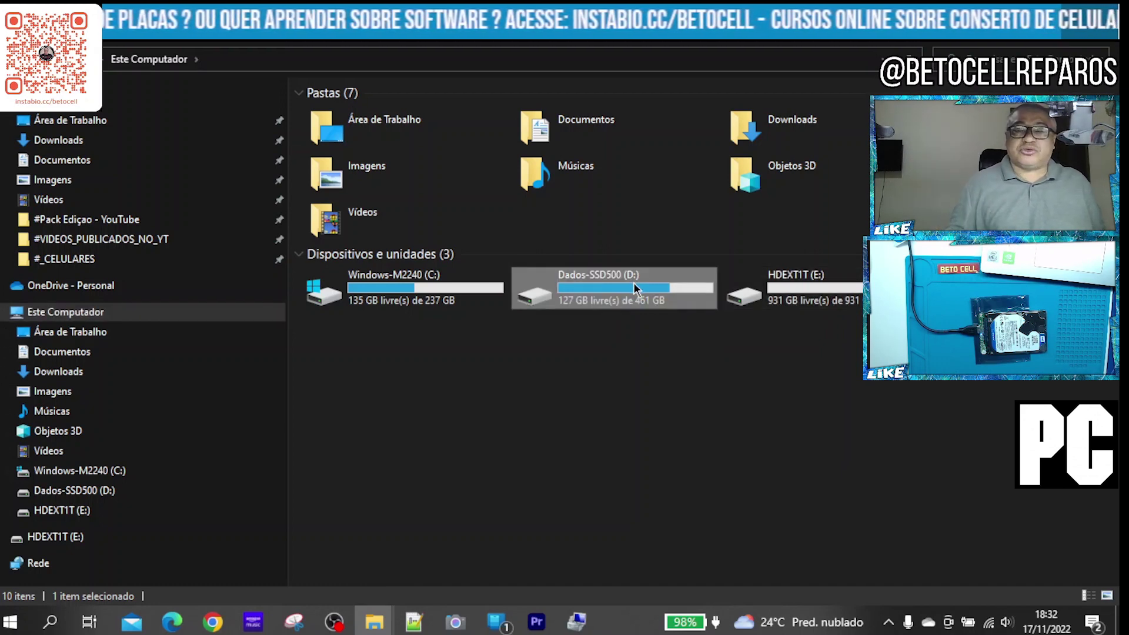
{"action": "double_click", "coordinate": [633, 282]}
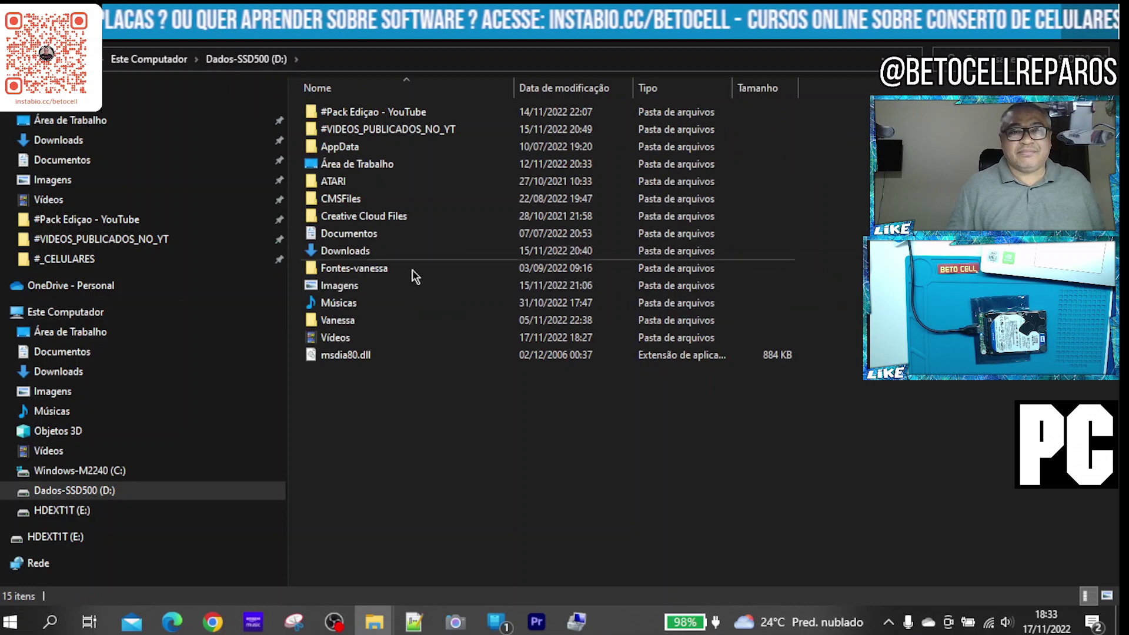
{"action": "left_click", "coordinate": [148, 59]}
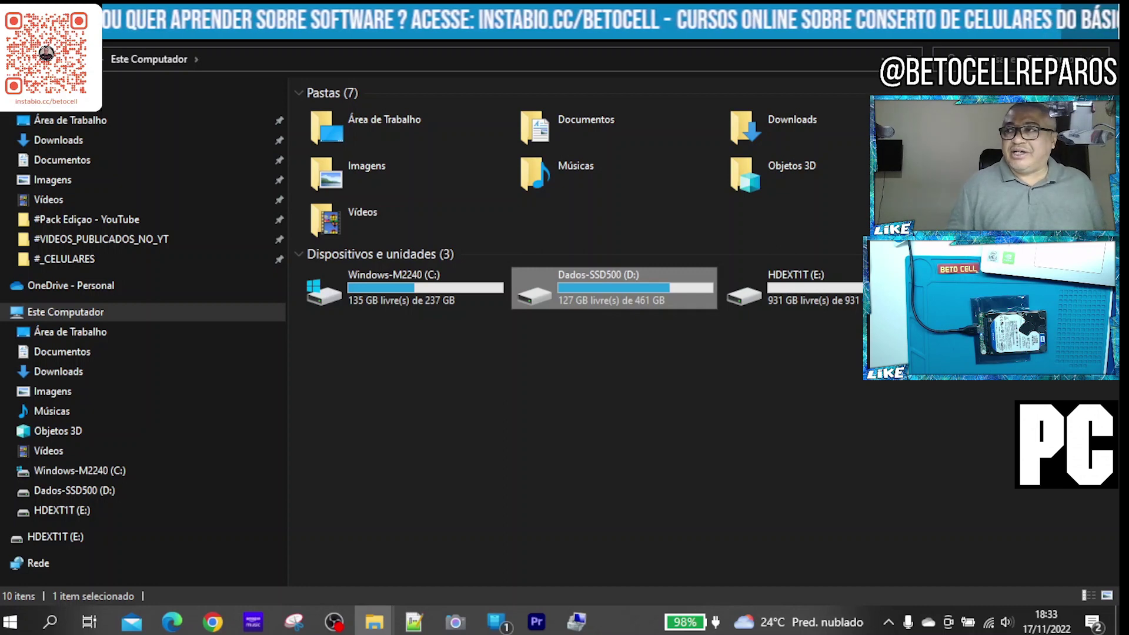
{"action": "right_click", "coordinate": [831, 286]}
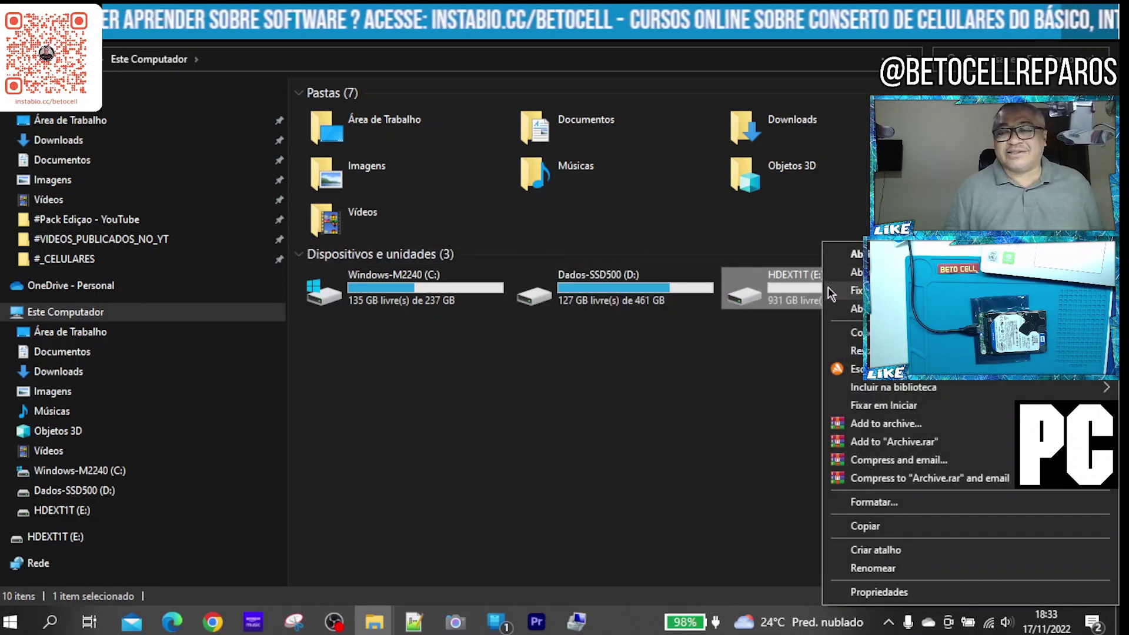
{"action": "left_click", "coordinate": [530, 353]}
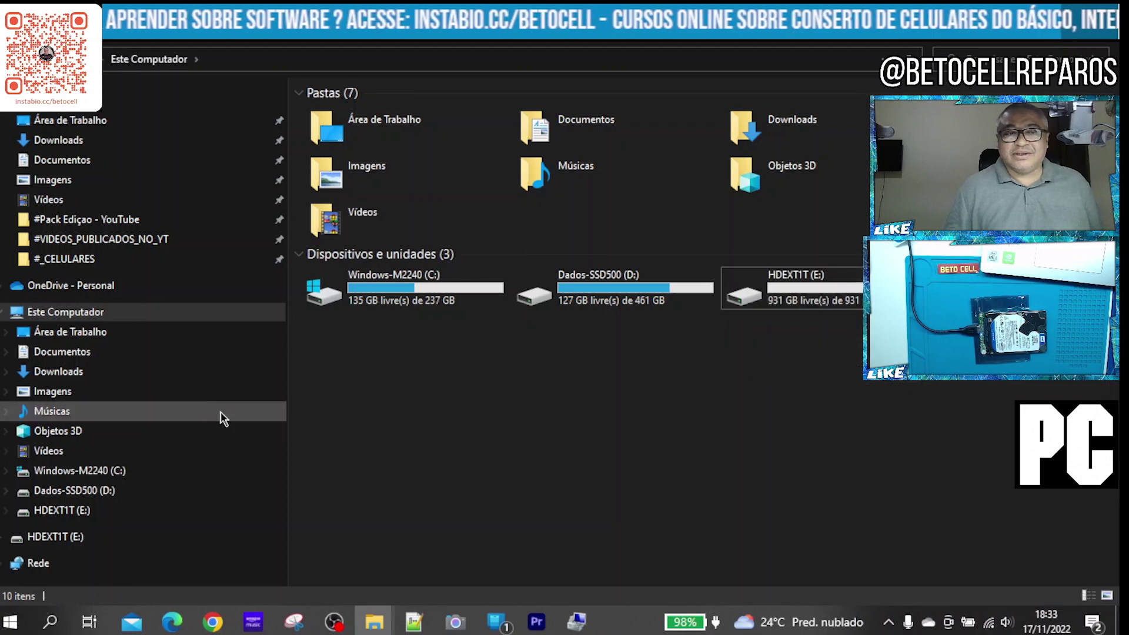
Reopen Gerenciamento de disco for Este Computador and examine the HDEXT1T (E:), Dados-SSD500 (D:) and Windows-M2240 (C:) partitions.
{"action": "right_click", "coordinate": [88, 317]}
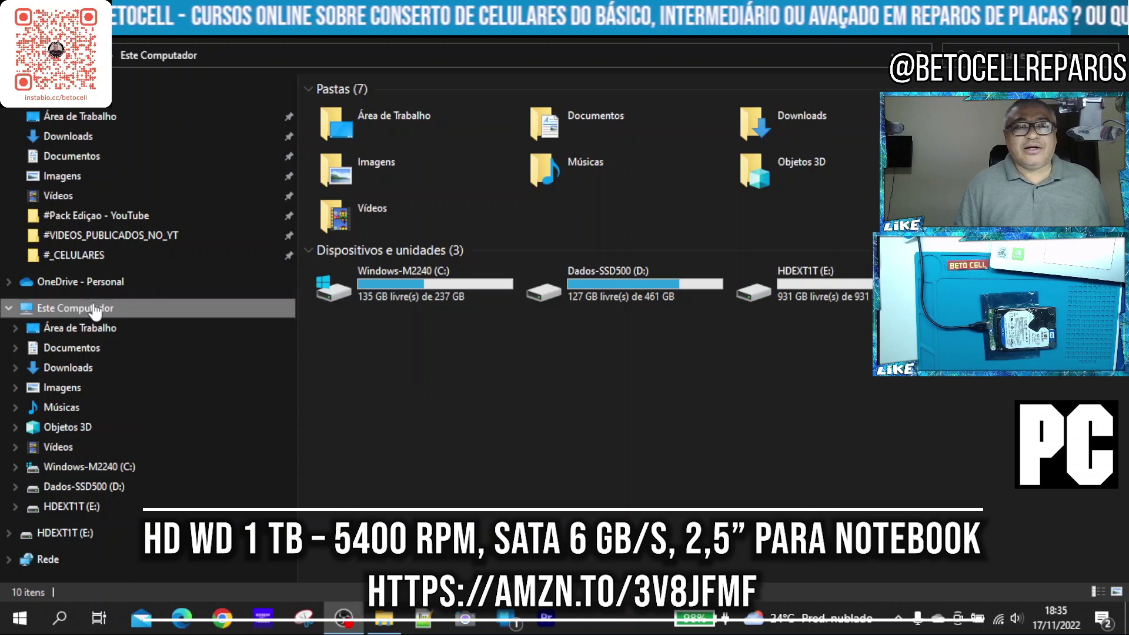
{"action": "right_click", "coordinate": [94, 310]}
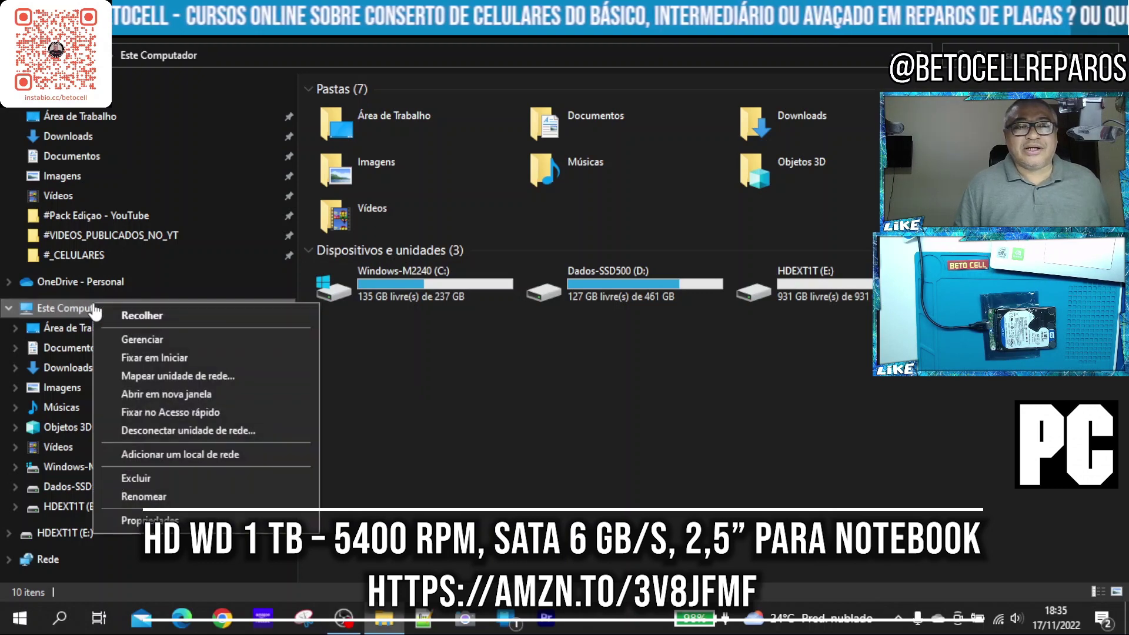
{"action": "left_click", "coordinate": [157, 339]}
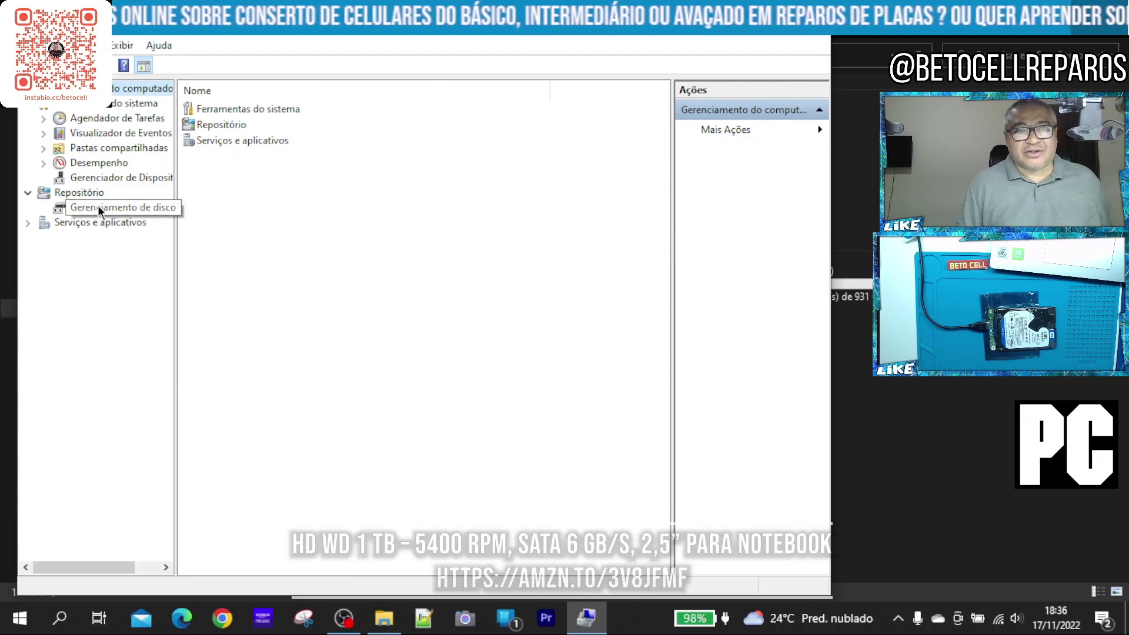
{"action": "left_click", "coordinate": [97, 206]}
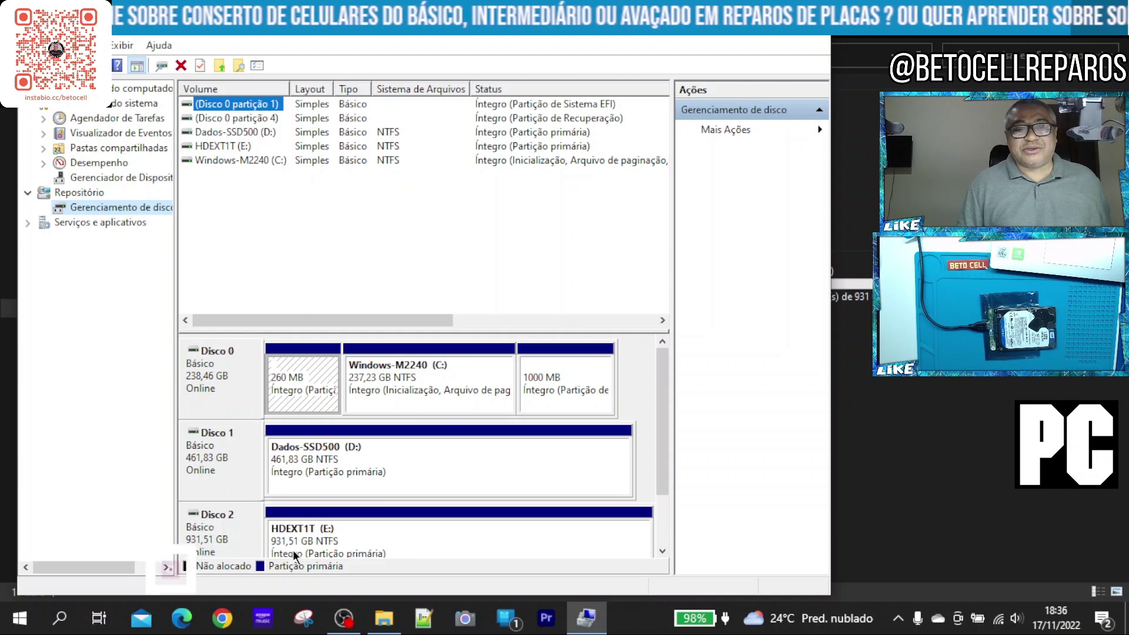
{"action": "left_click", "coordinate": [423, 538]}
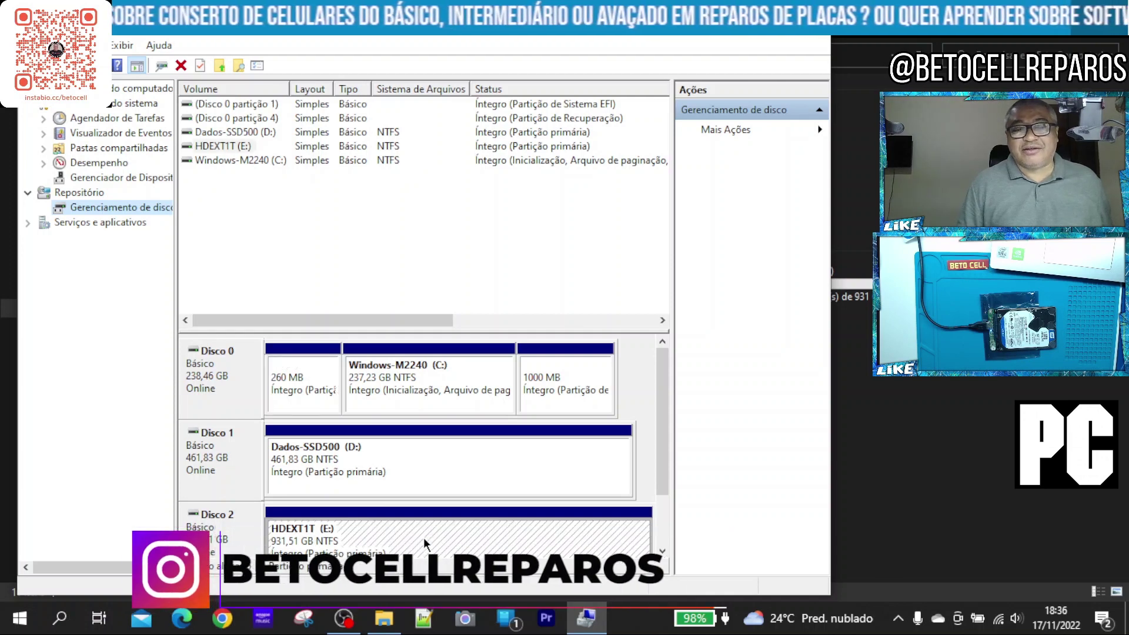
{"action": "left_click", "coordinate": [478, 456]}
{"action": "left_click", "coordinate": [491, 369]}
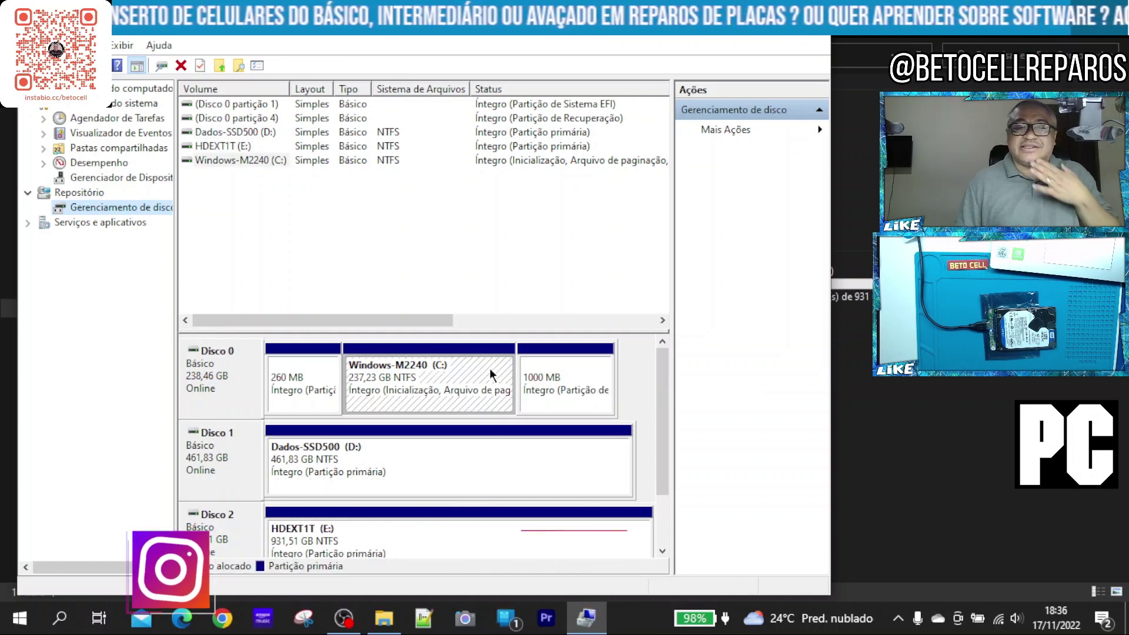